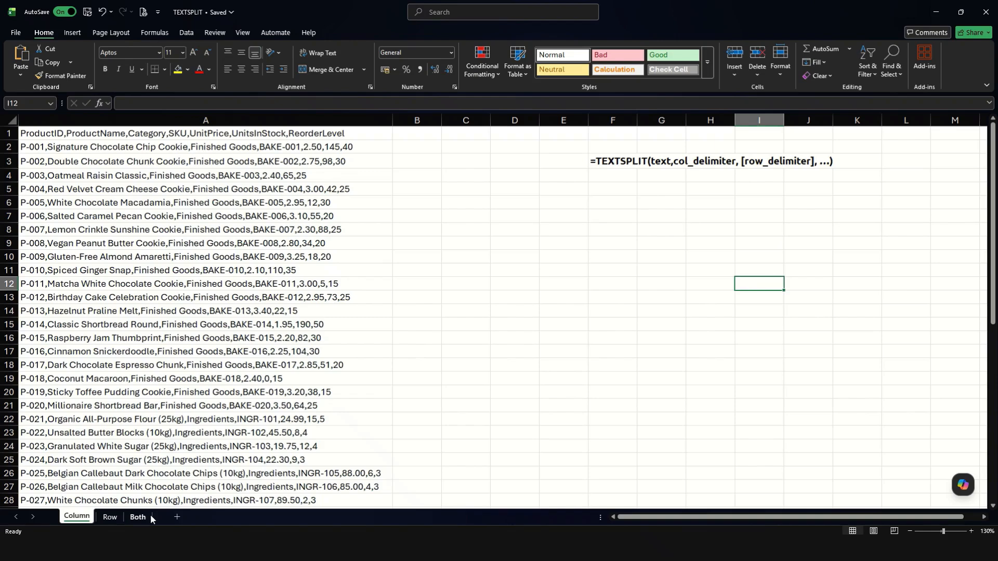
left_click(209, 116)
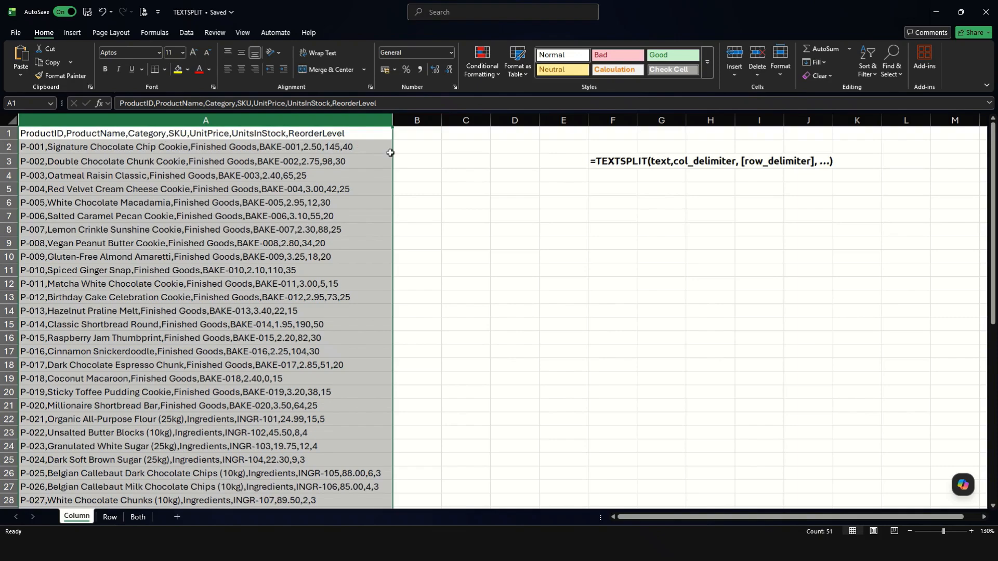
left_click(613, 216)
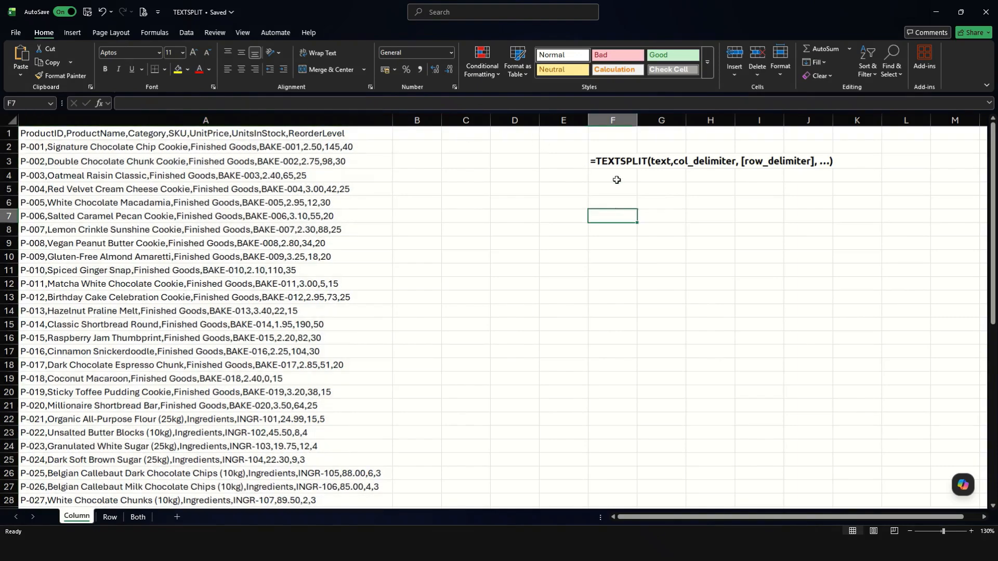
left_click(611, 163)
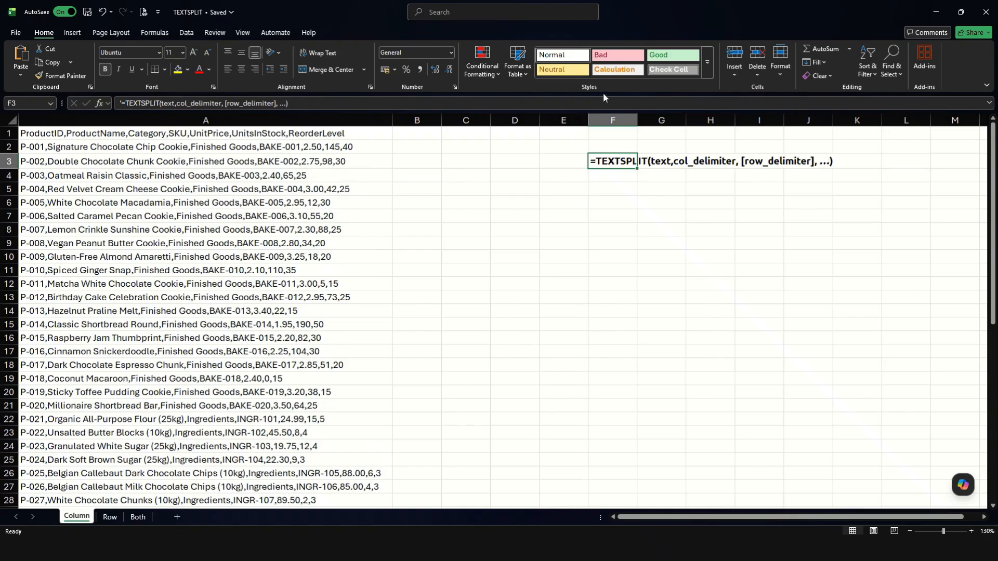
left_click(277, 119)
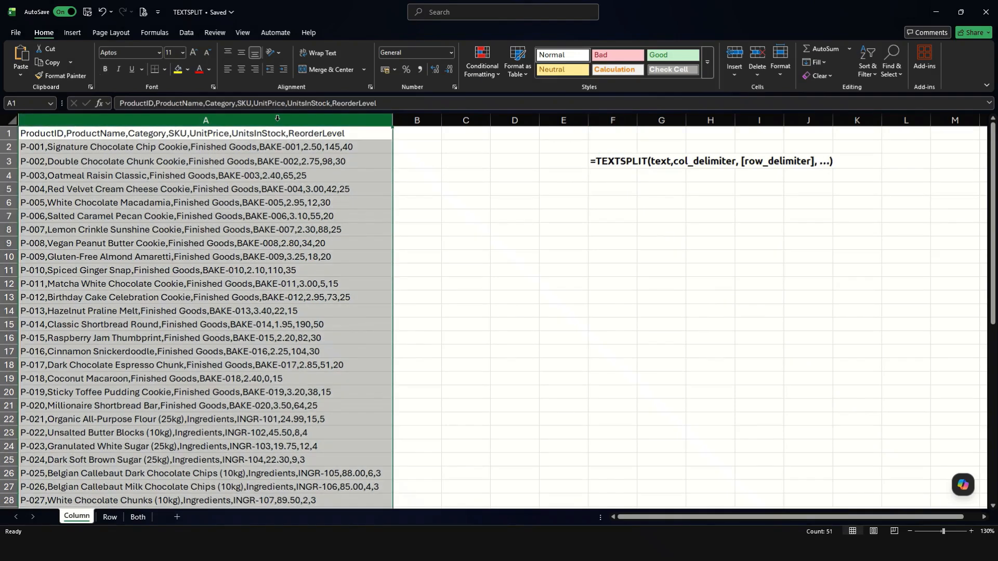
left_click(187, 32)
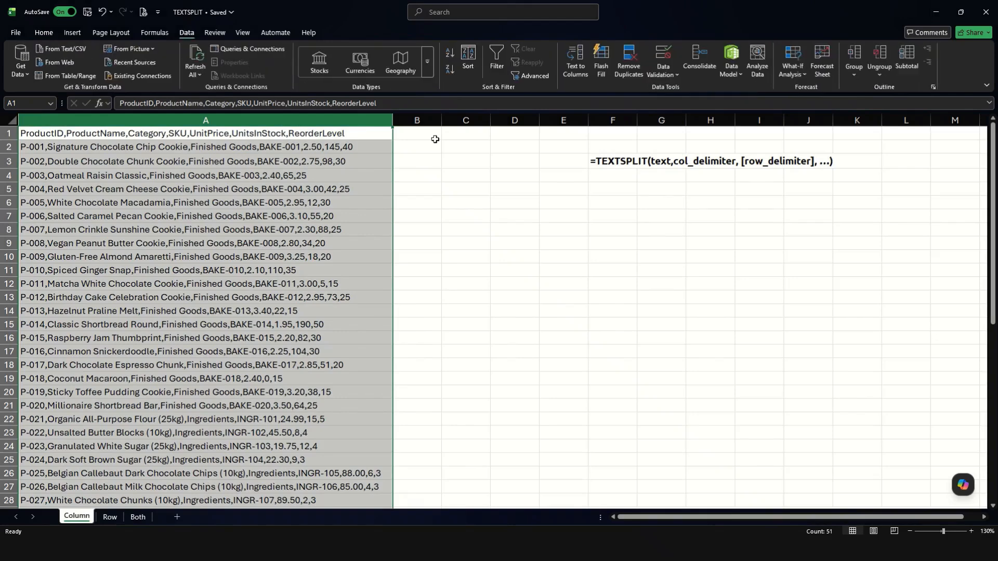
left_click(582, 70)
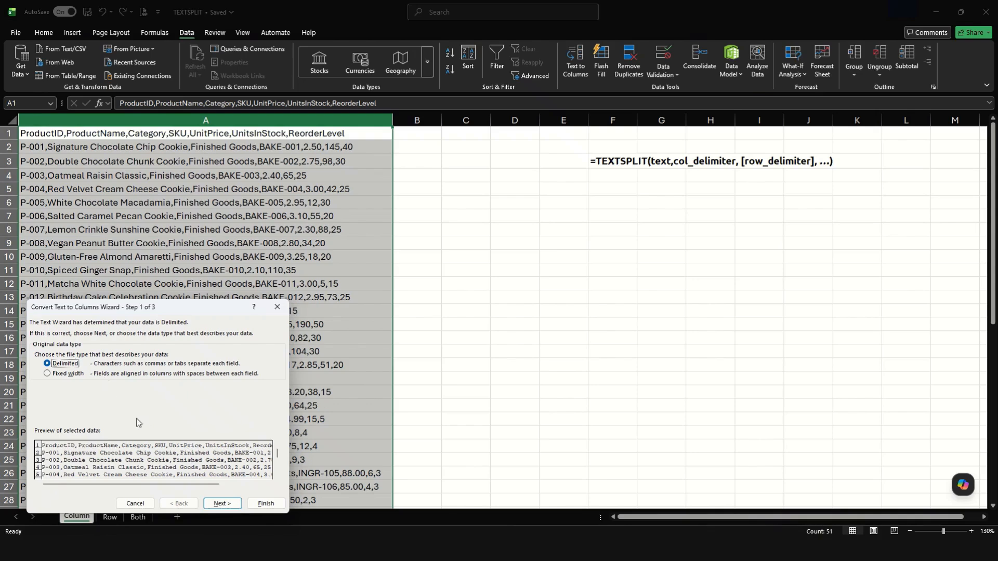
left_click(135, 503)
left_click(478, 200)
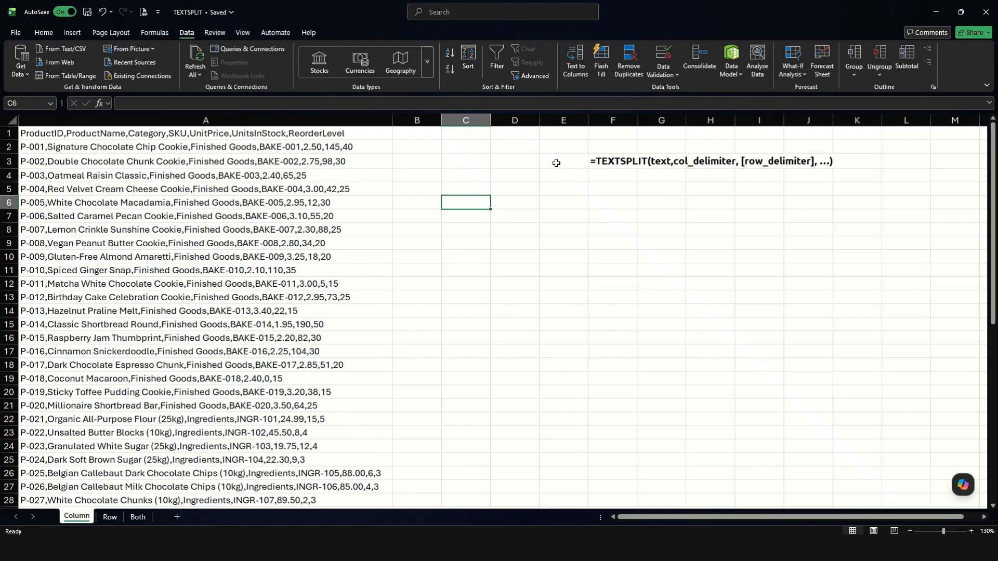
mouse_move(567, 120)
left_mouse_down()
mouse_move(972, 120)
mouse_move(416, 120)
mouse_move(759, 121)
left_mouse_up()
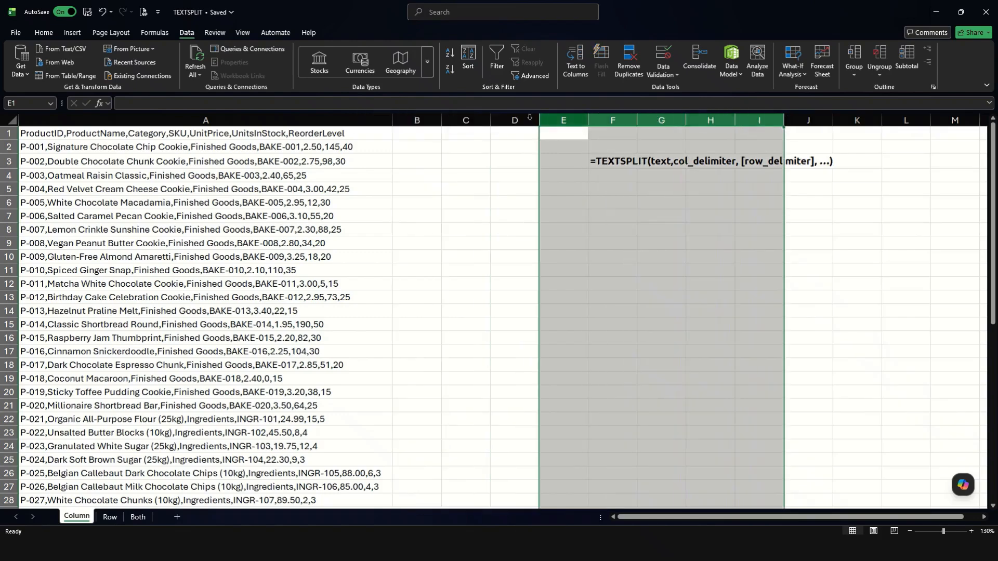
Step: Fill B1:B51 with the formula =TEXTSPLIT(A1,",") to split each comma-separated product record across columns
left_click(419, 132)
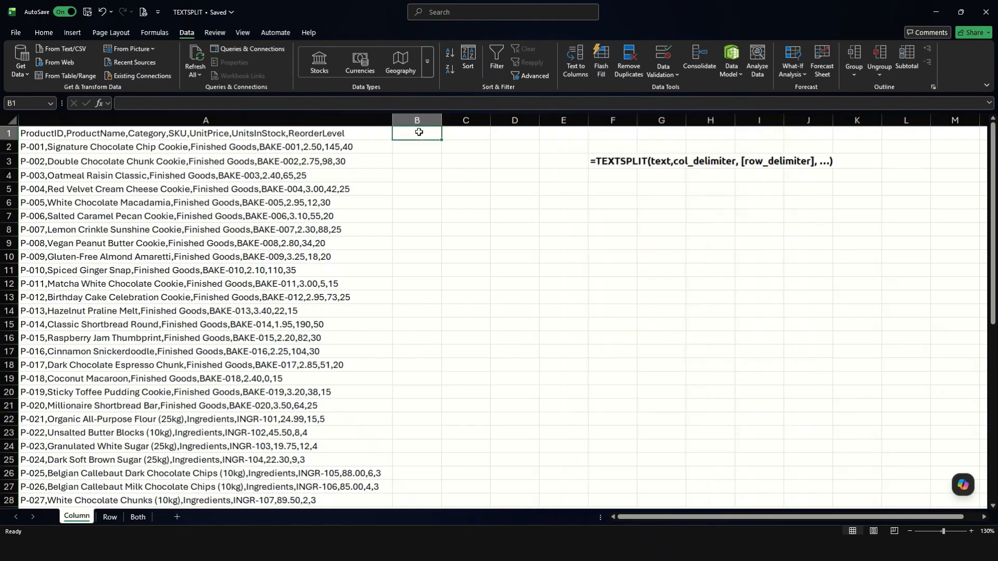
left_click_drag(419, 132, 410, 483)
scroll(416, 483, "up", 8)
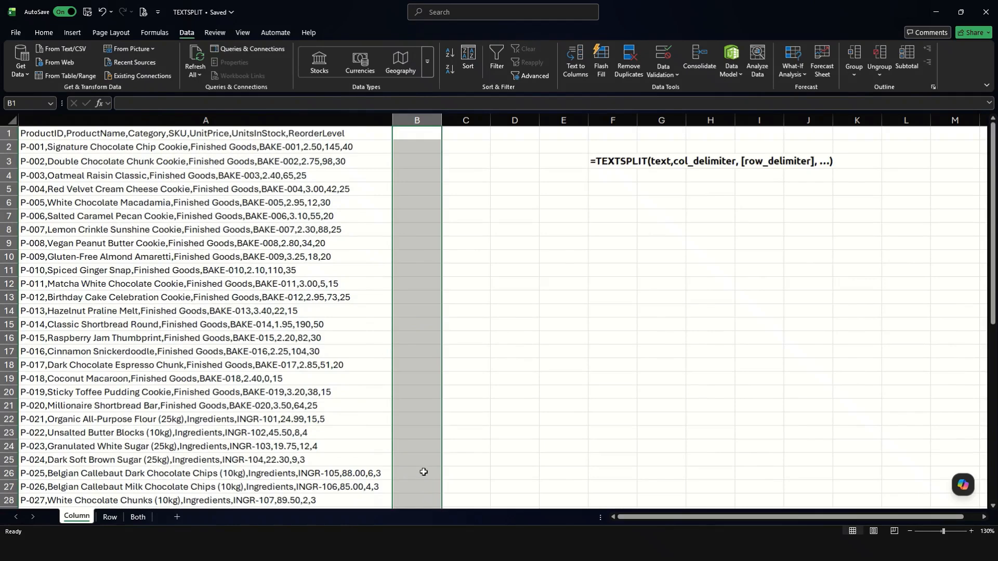
type("=texts")
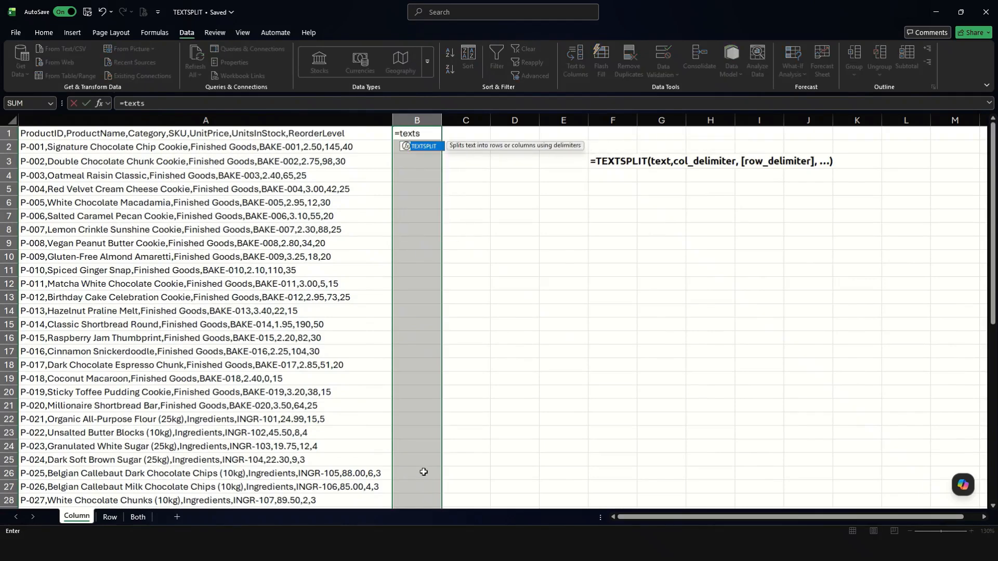
key("Tab")
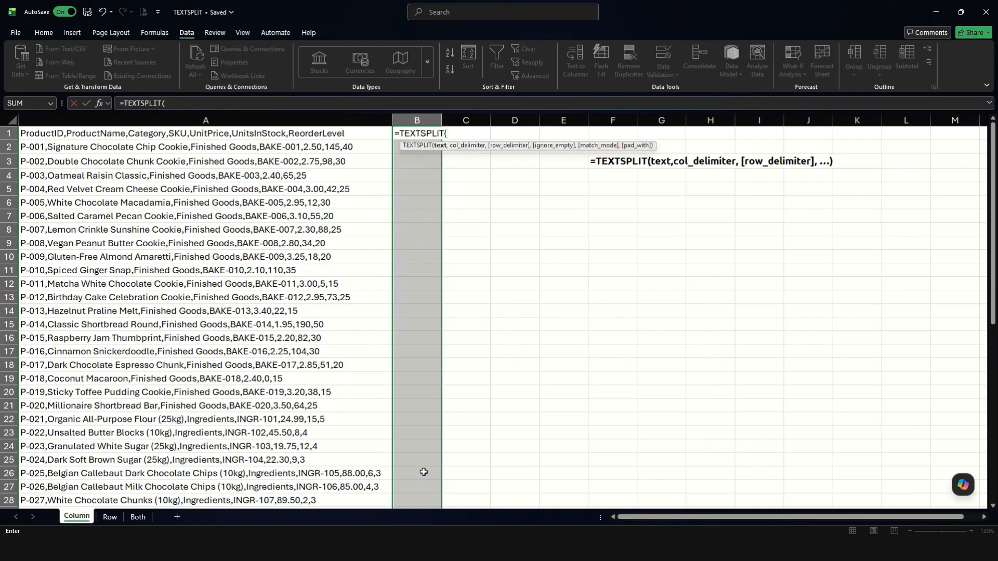
left_click(276, 135)
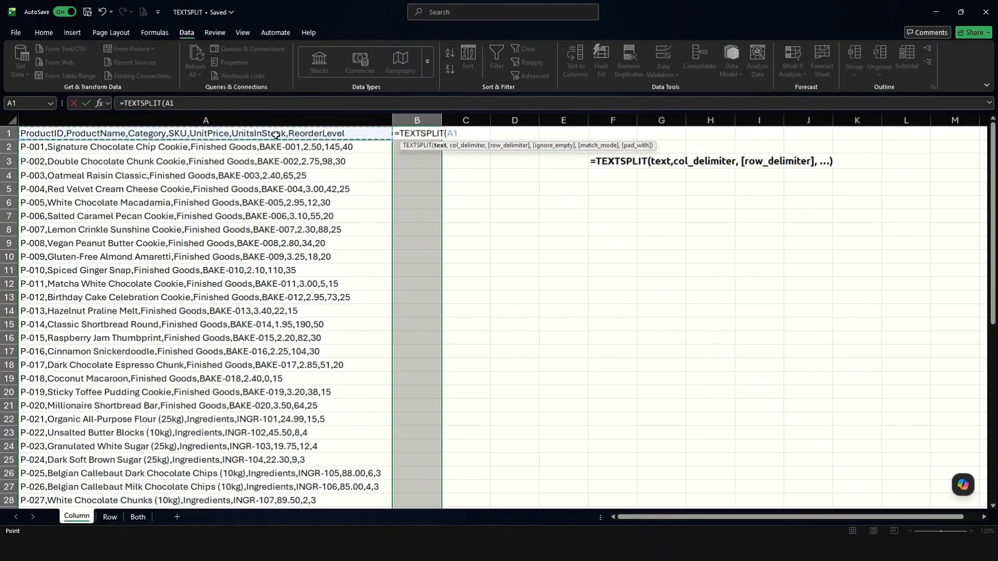
type(",\",")
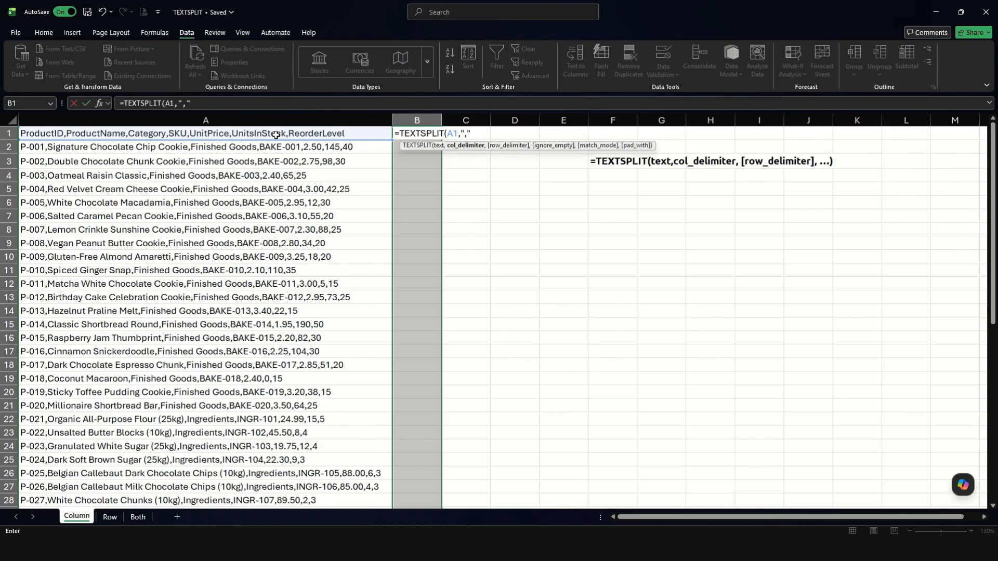
key("ctrl+Return")
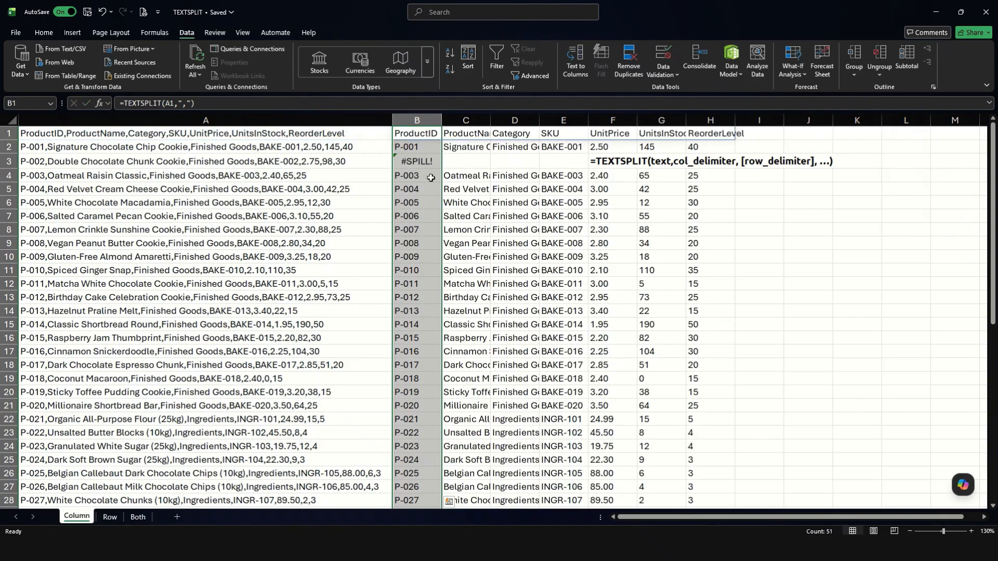
Step: Insert four columns at F:I to shift the syntax note in F3 out of the spill range of the formula in B3
left_click(405, 162)
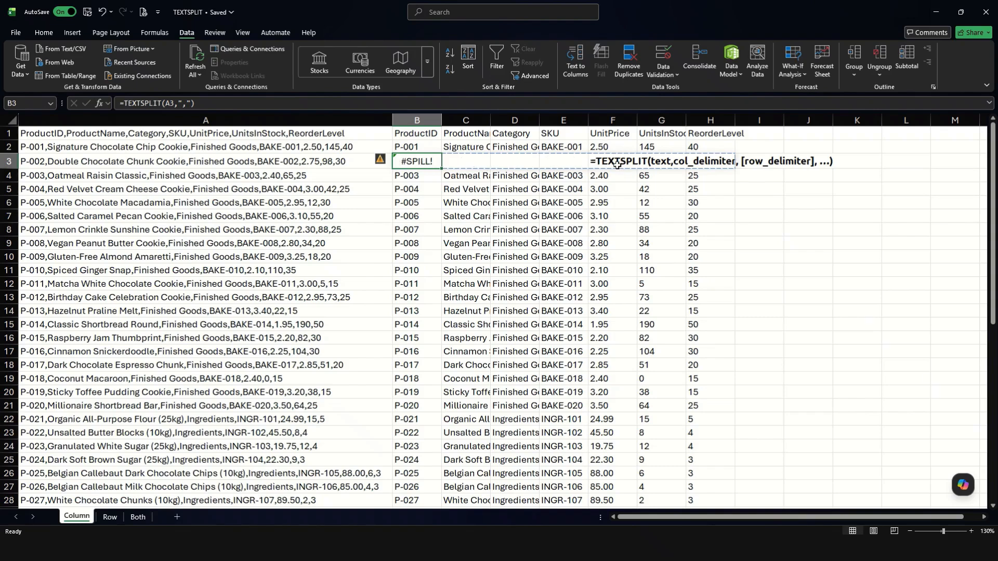
left_click_drag(633, 164, 481, 171)
left_click(631, 162)
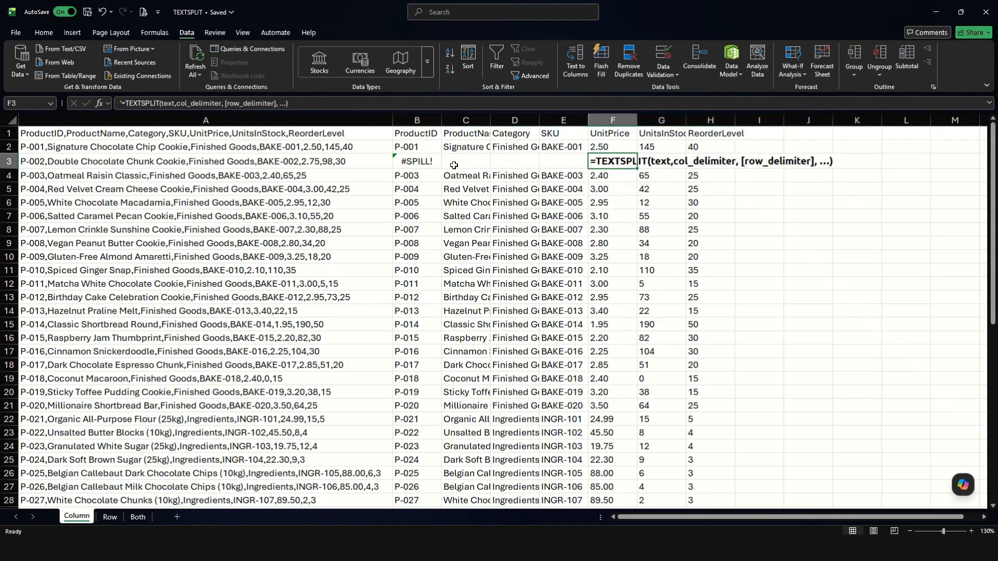
left_click(452, 144)
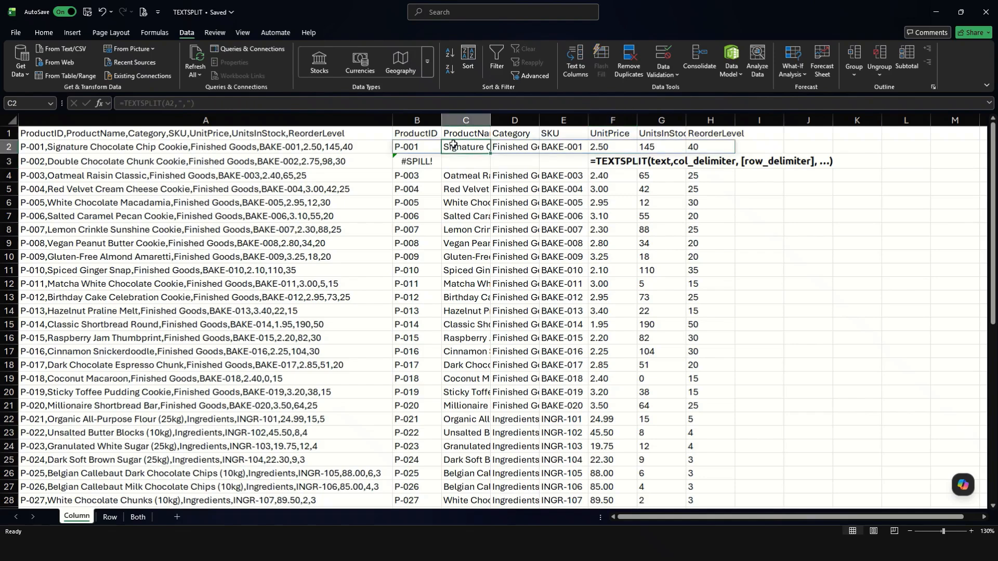
left_click(412, 161)
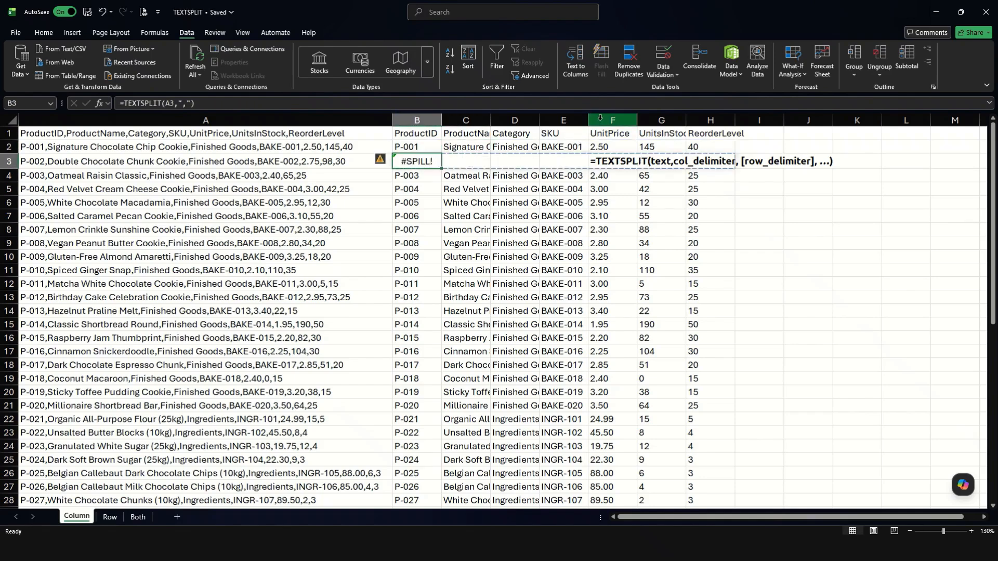
left_click_drag(599, 118, 904, 120)
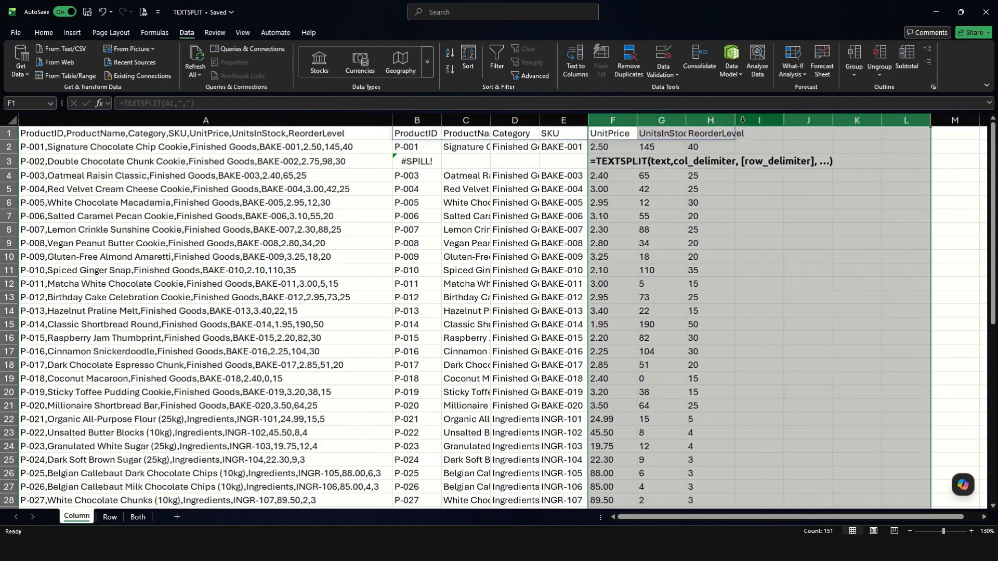
left_click_drag(608, 121, 750, 120)
right_click(750, 120)
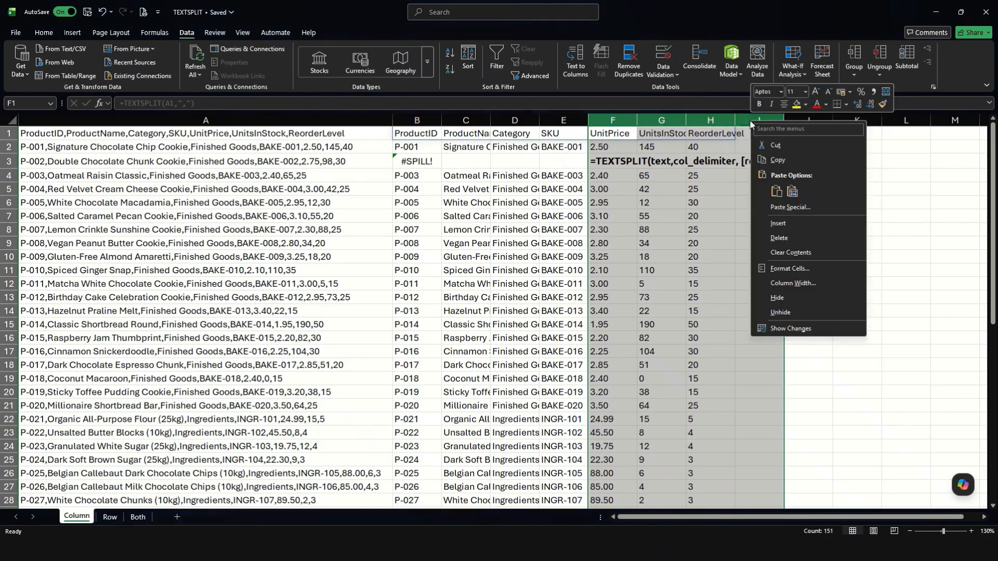
left_click(782, 223)
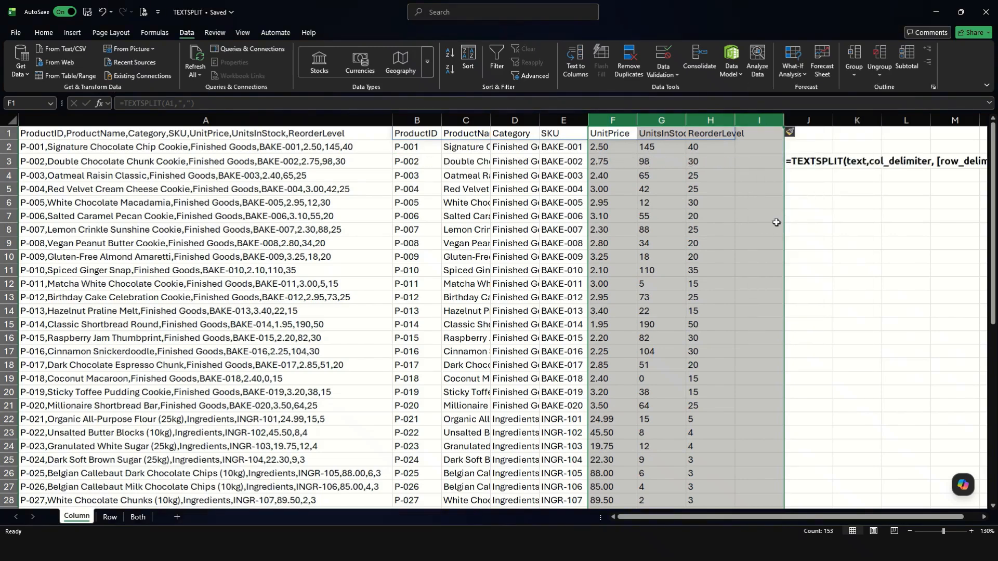
left_click(595, 165)
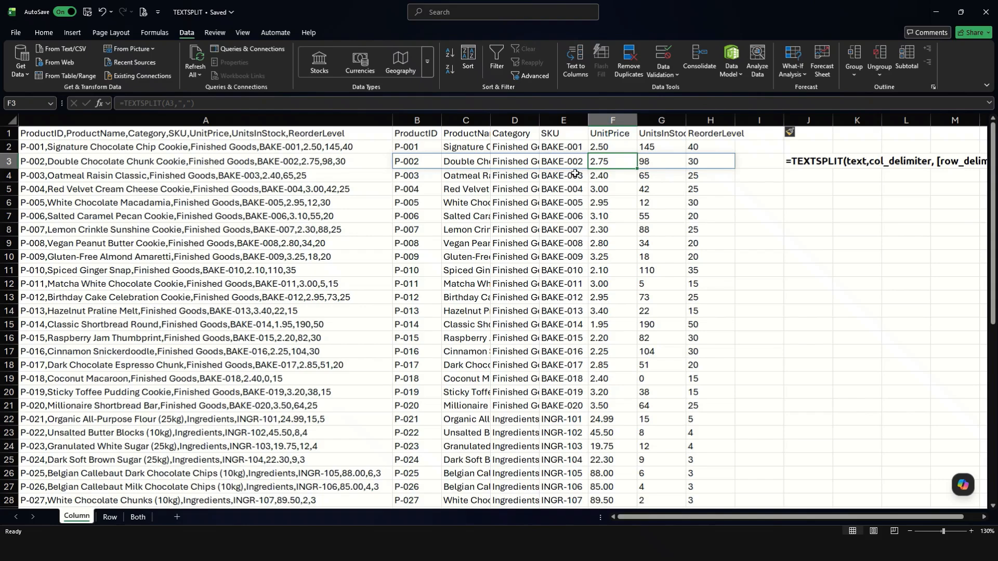
Step: AutoFit the widths of columns B through H to the split product data
left_click(426, 138)
left_click_drag(418, 120, 722, 120)
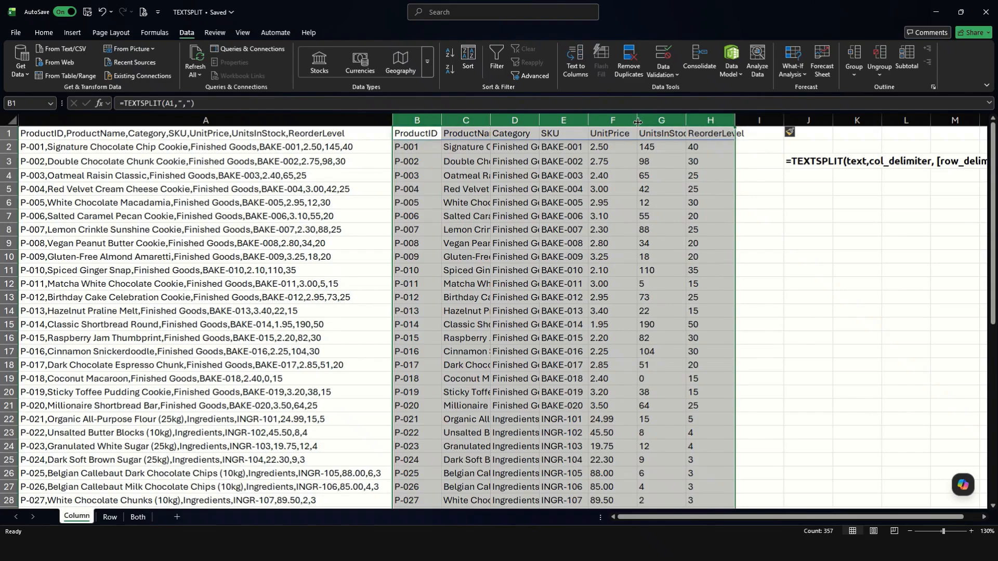
double_click(638, 120)
left_click(797, 148)
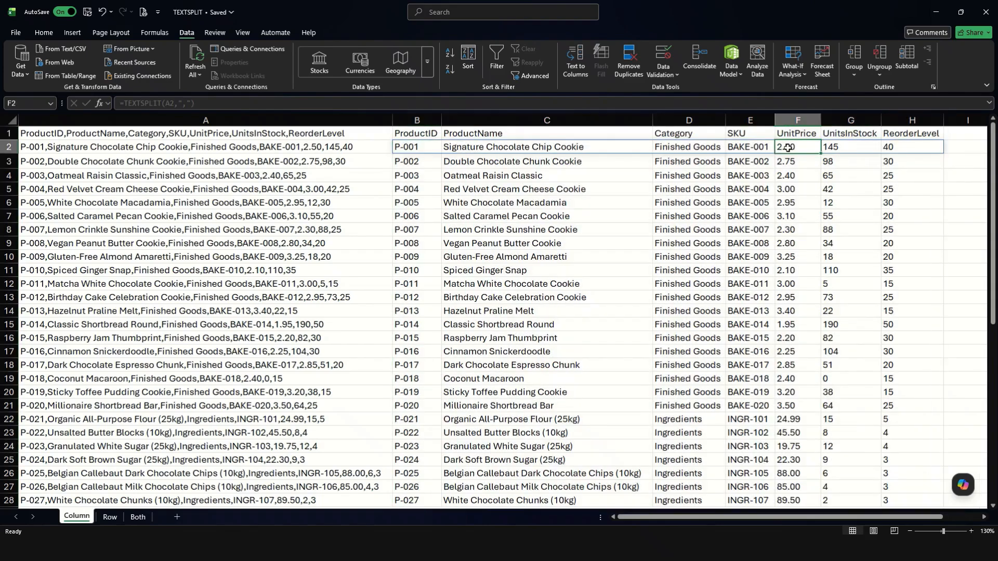
Step: Apply the Accounting number format to the UnitPrice values in column F
left_click(806, 120)
left_click(52, 33)
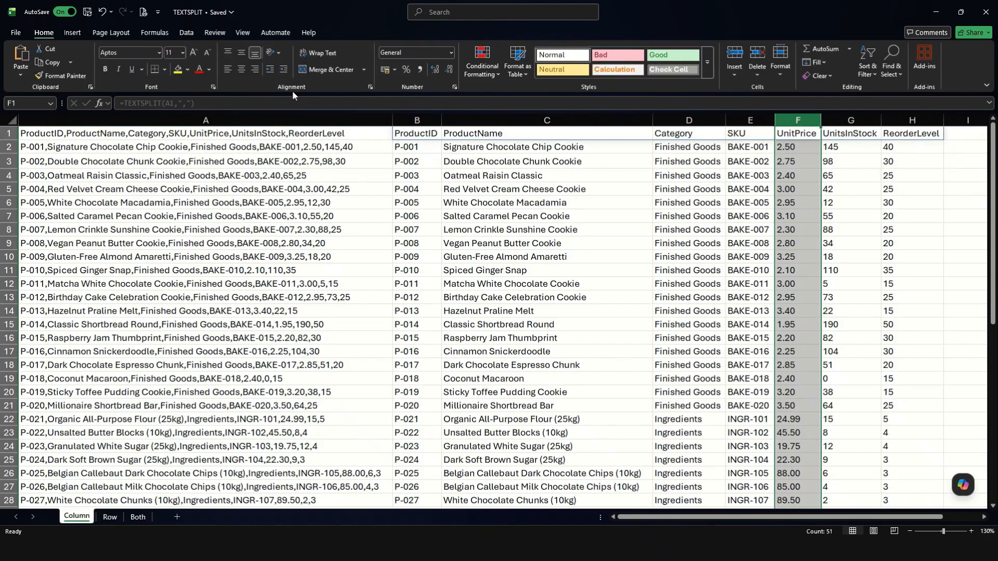
left_click(394, 74)
left_click(394, 83)
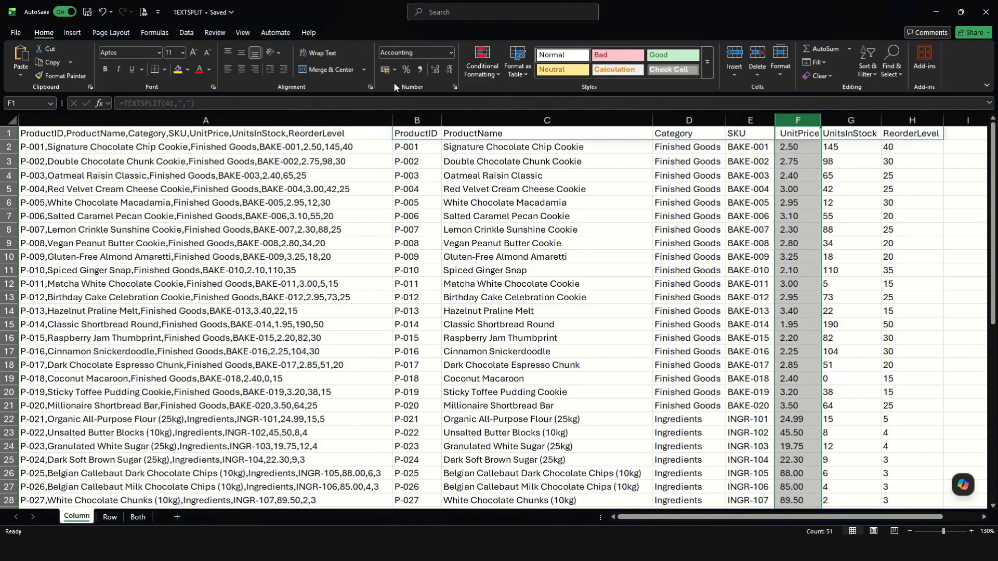
left_click(799, 146)
left_click(800, 377)
left_click_drag(799, 375, 800, 148)
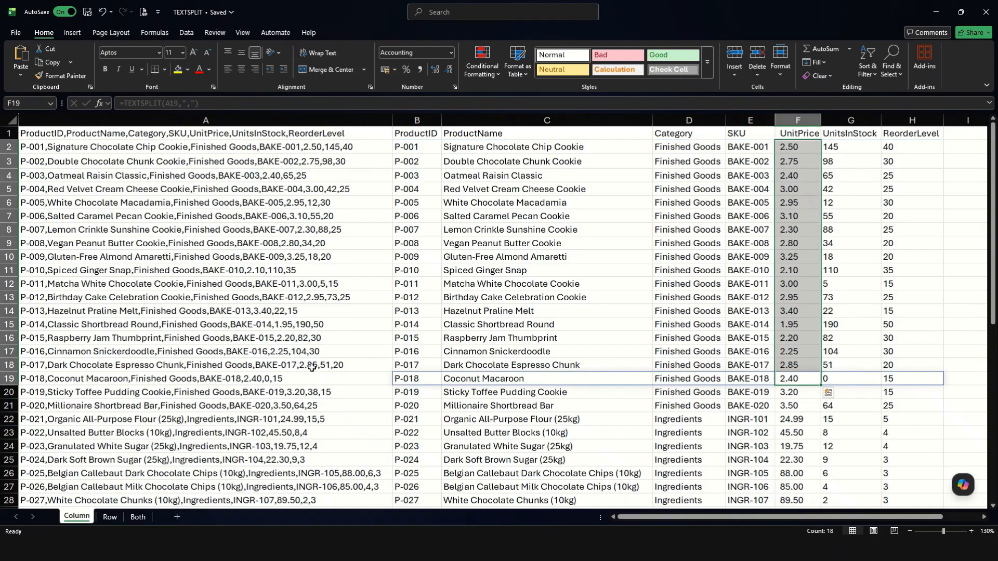
Step: On the Row sheet, enter =TEXTSPLIT(B2,,"^") in B4 to split the caret-delimited team list down rows
key("ctrl+Page_Down")
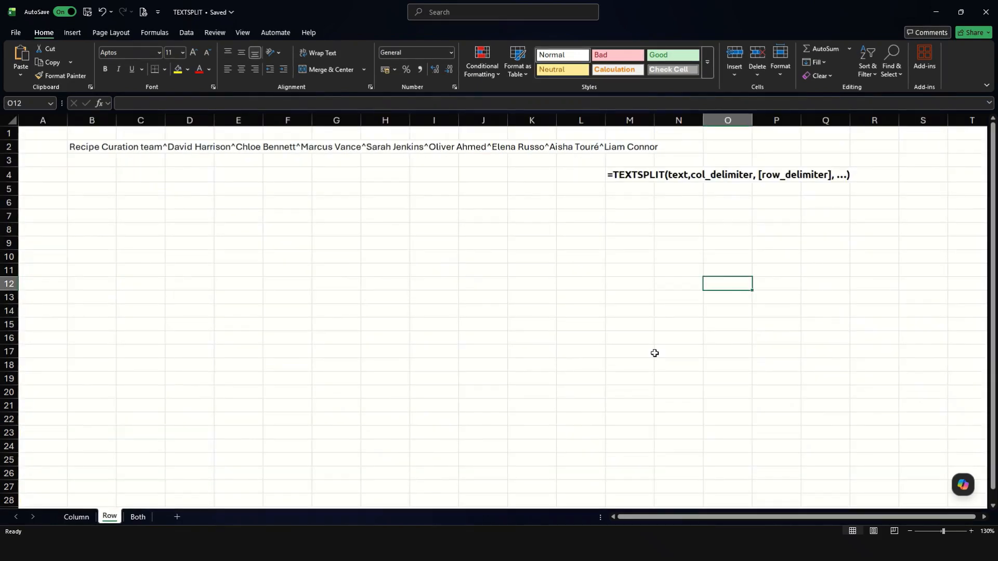
left_click(95, 148)
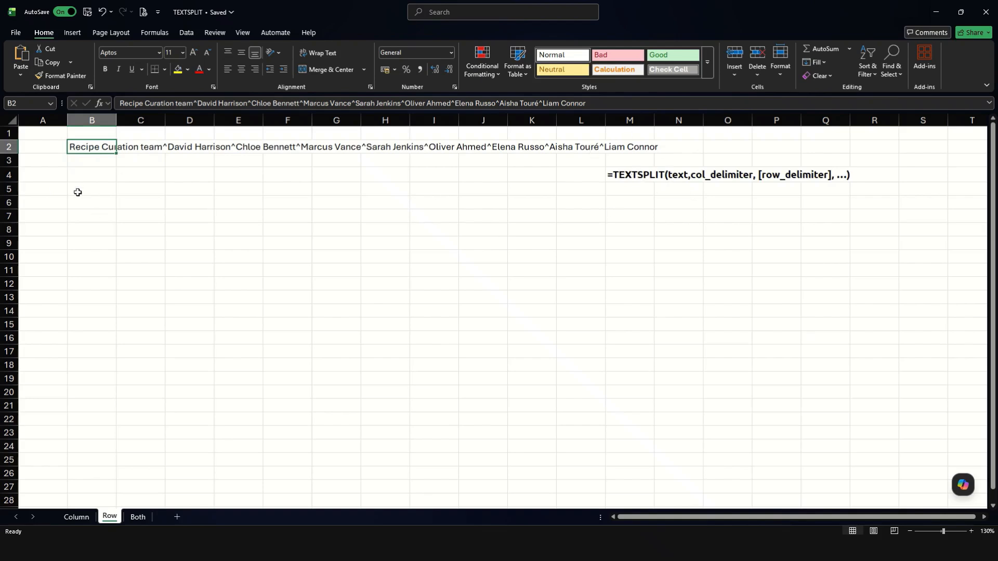
left_click(87, 177)
type("=texts")
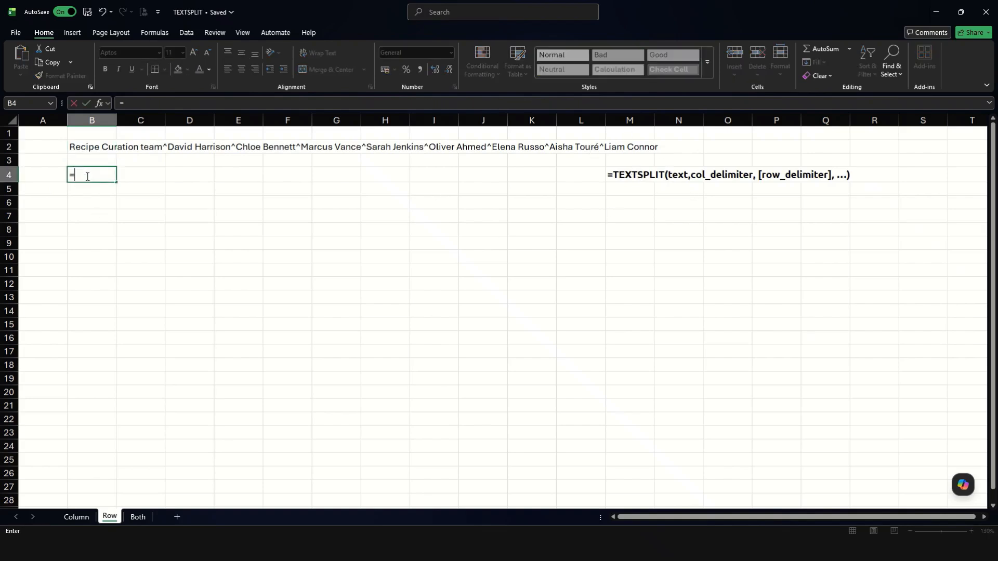
key("Tab")
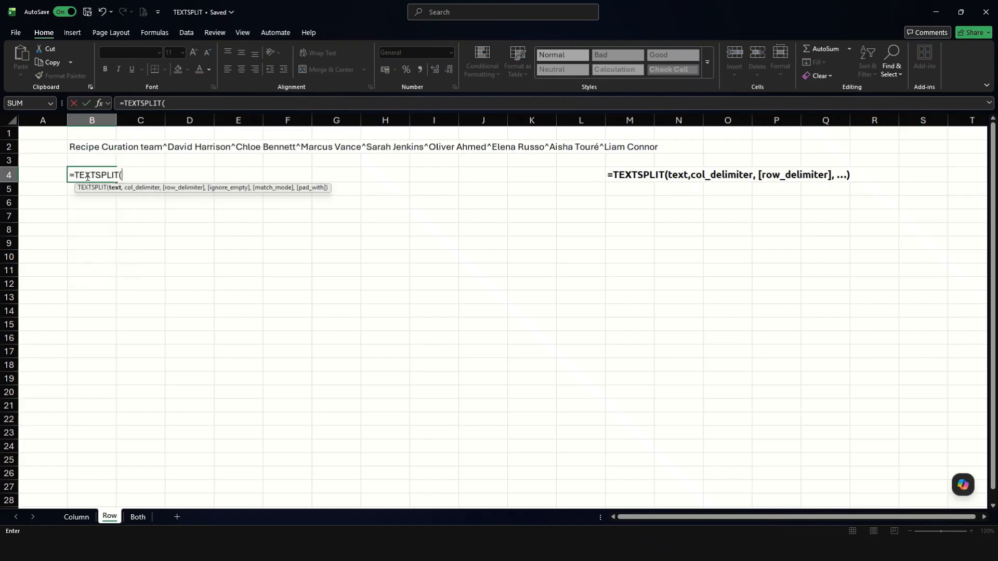
left_click(94, 148)
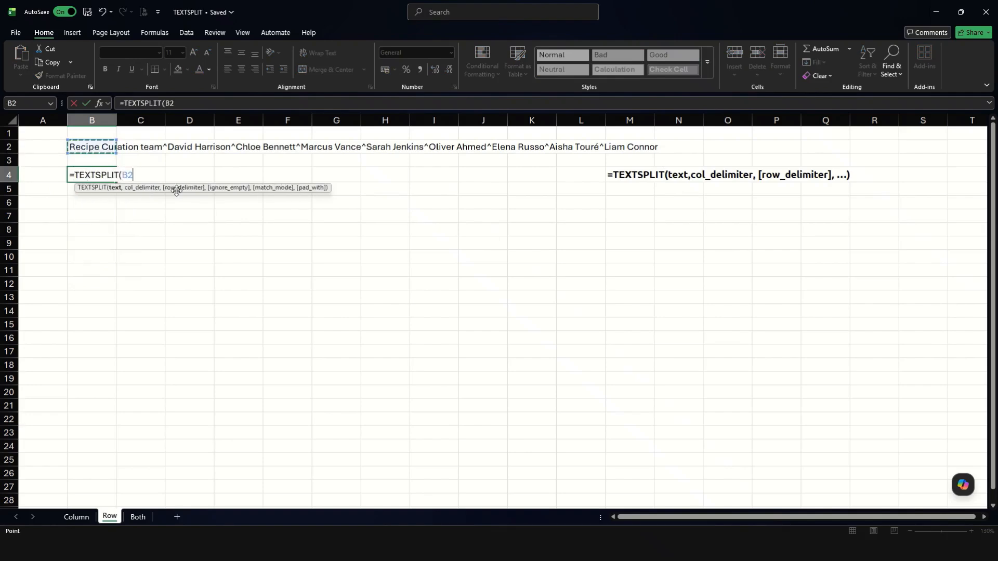
type(",")
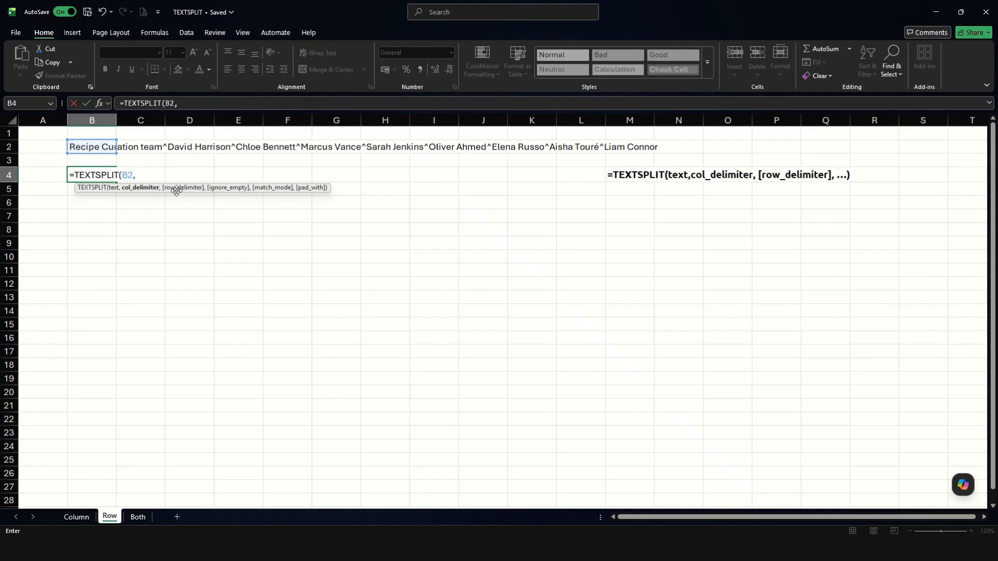
type(",\"^")
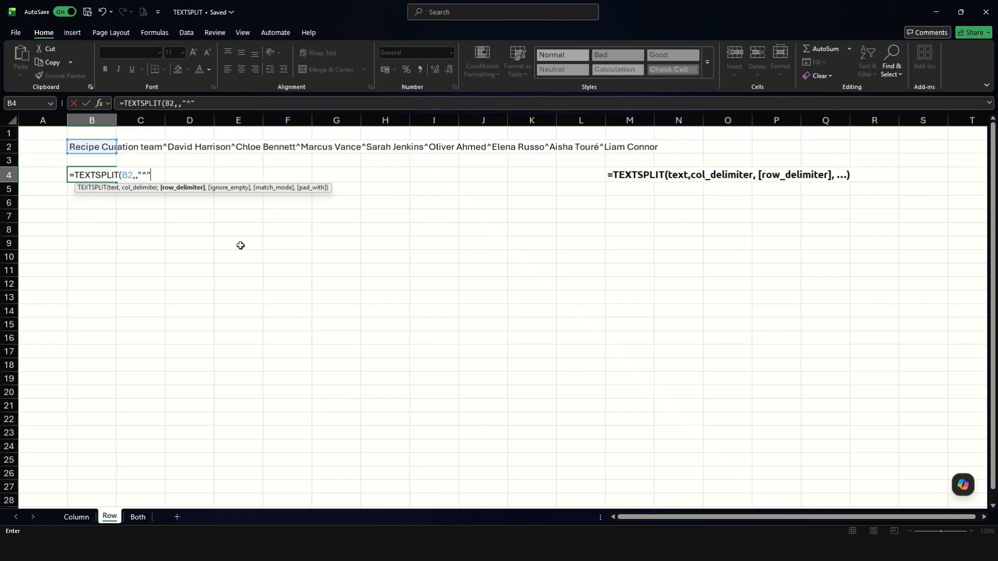
key("Return")
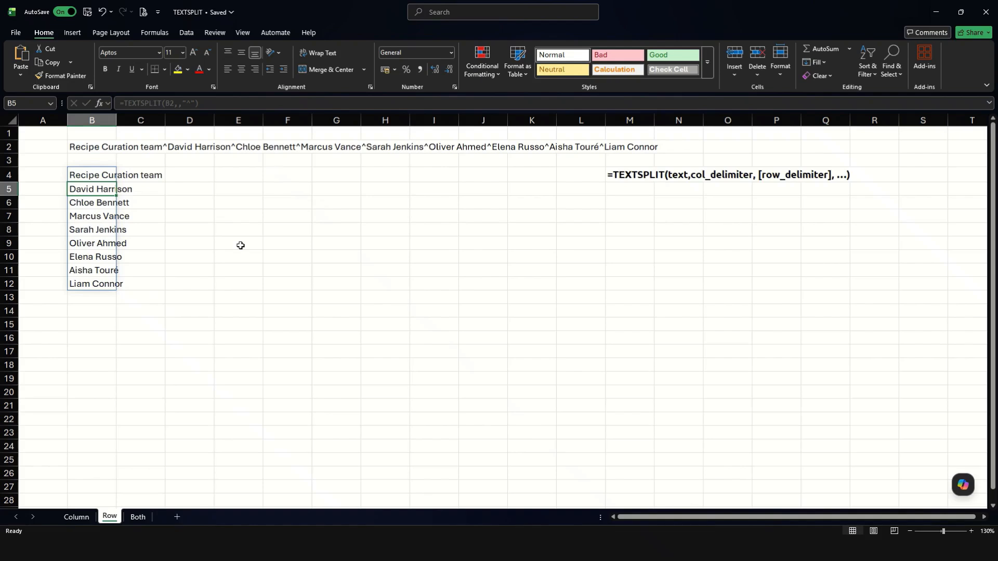
left_click_drag(97, 176, 94, 281)
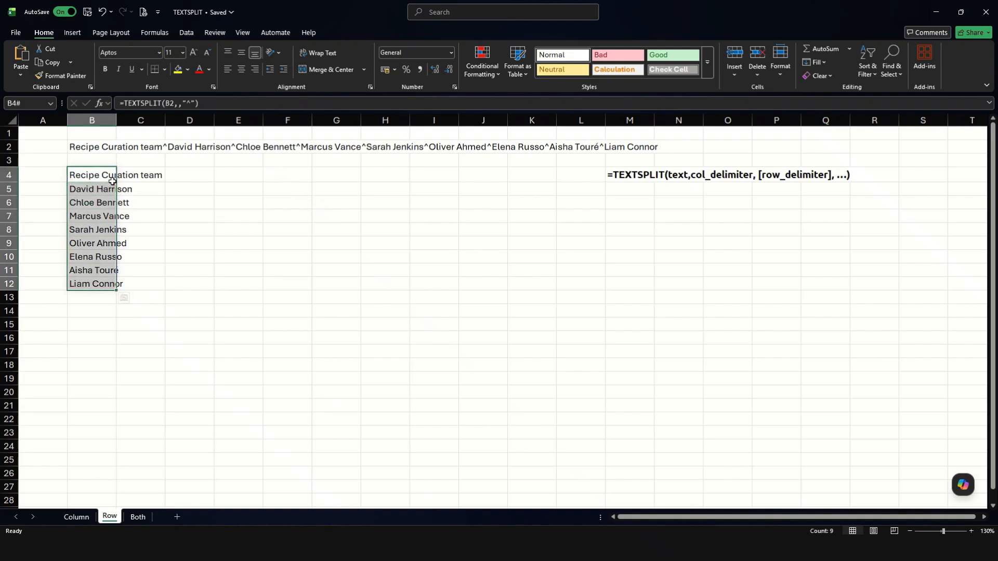
Step: Replace the fourth team member's surname in the caret-delimited source text in B2
left_click(101, 150)
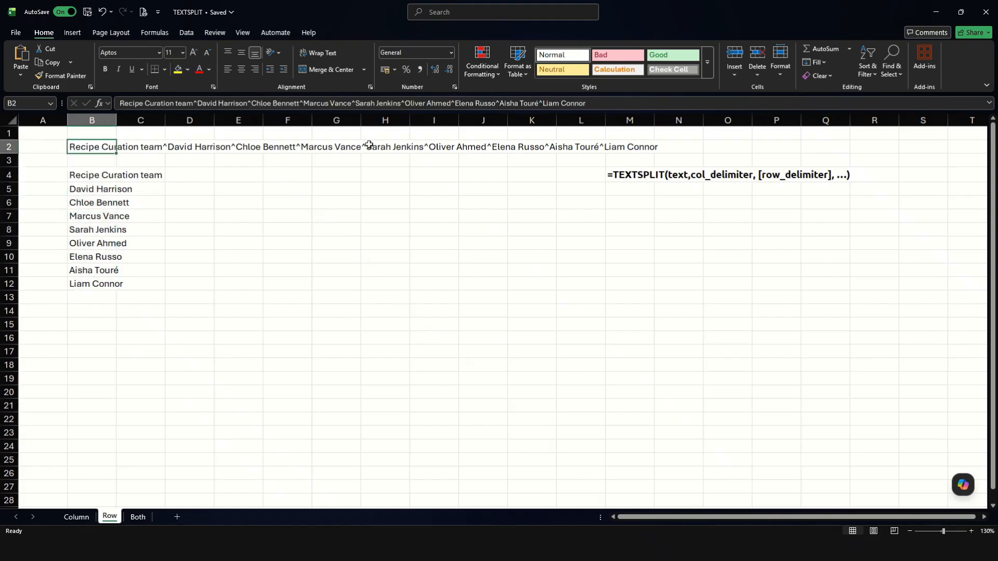
double_click(103, 149)
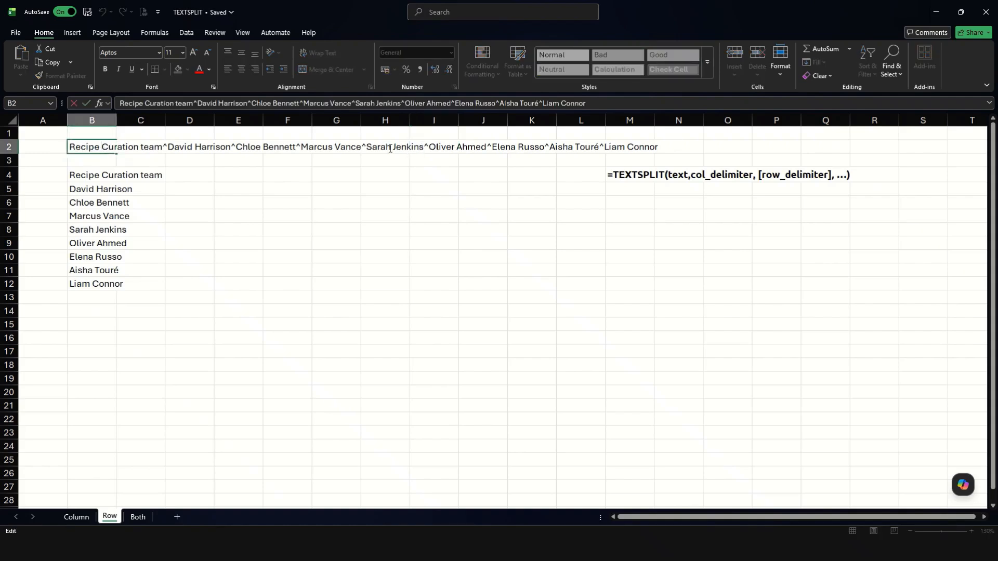
left_click_drag(393, 149, 425, 152)
type("S")
type("mith")
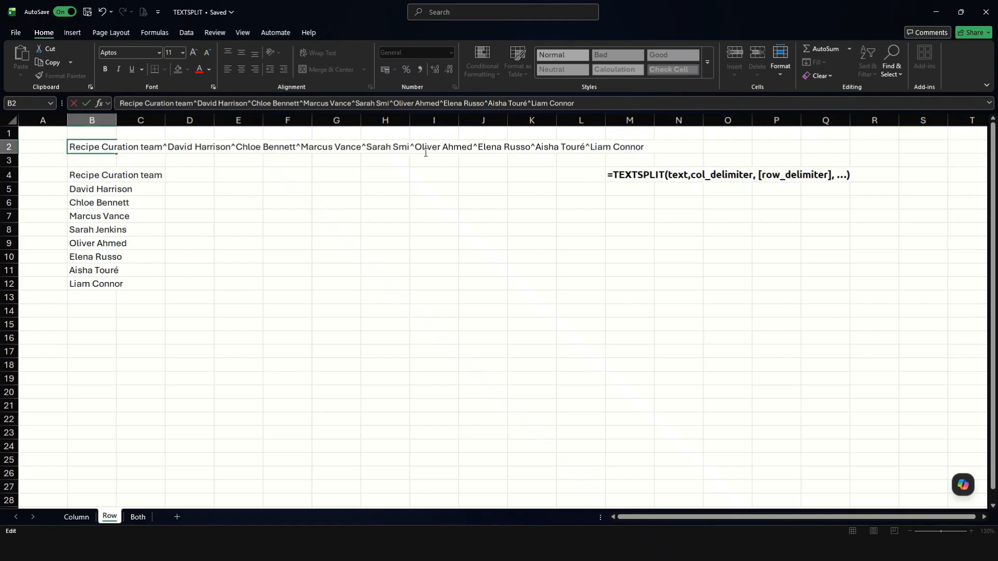
key("Return")
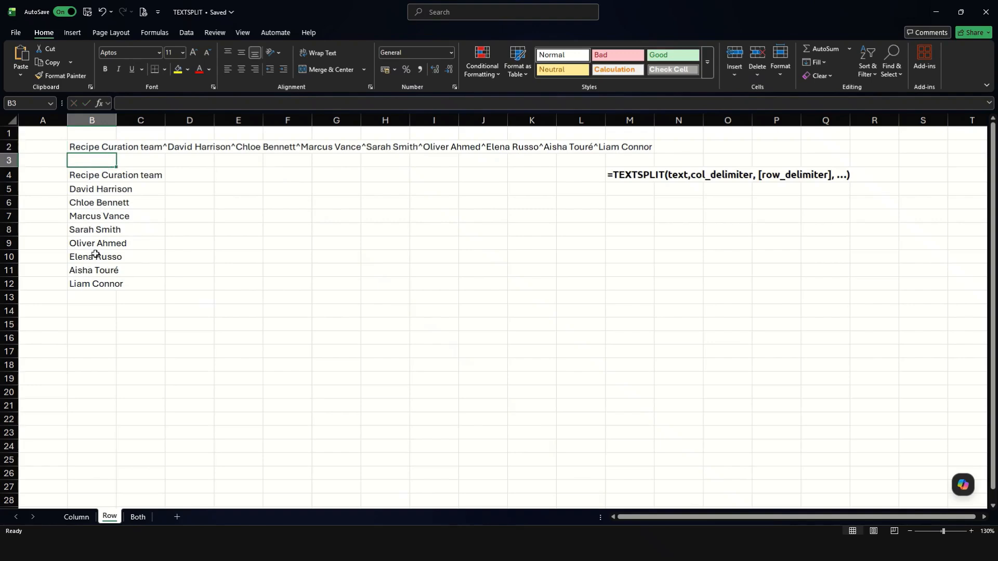
Step: On the Both sheet, enter =TEXTSPLIT(B2,"%","*") in B4 to split the department figures into columns and rows
key("ctrl+Page_Down")
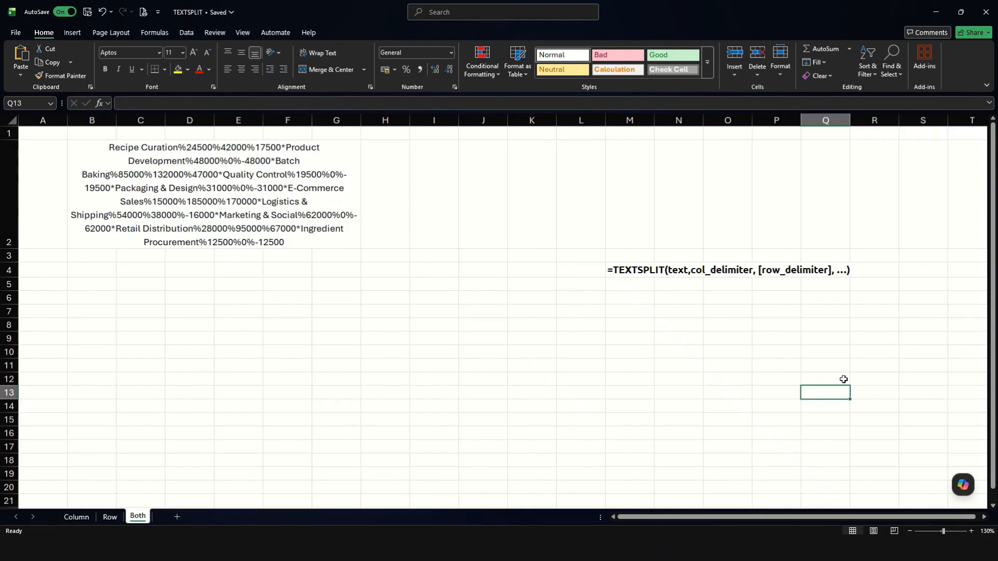
left_click(113, 180)
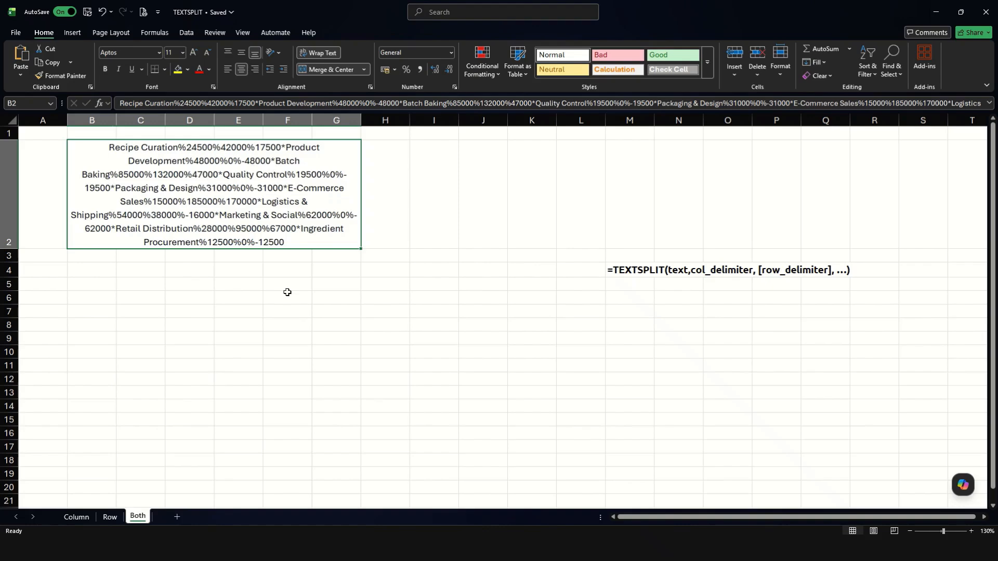
left_click(99, 264)
type("=texs")
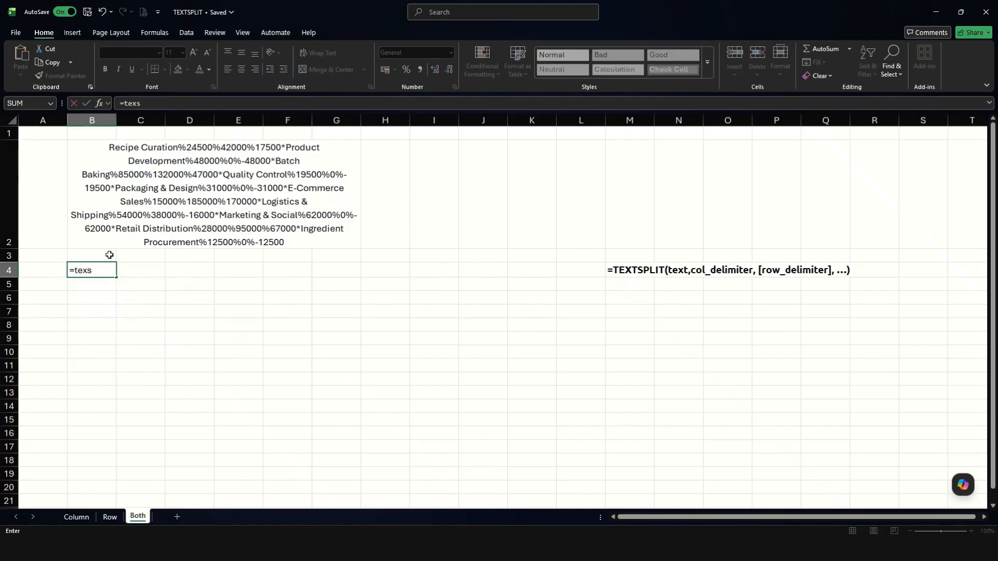
key("BackSpace")
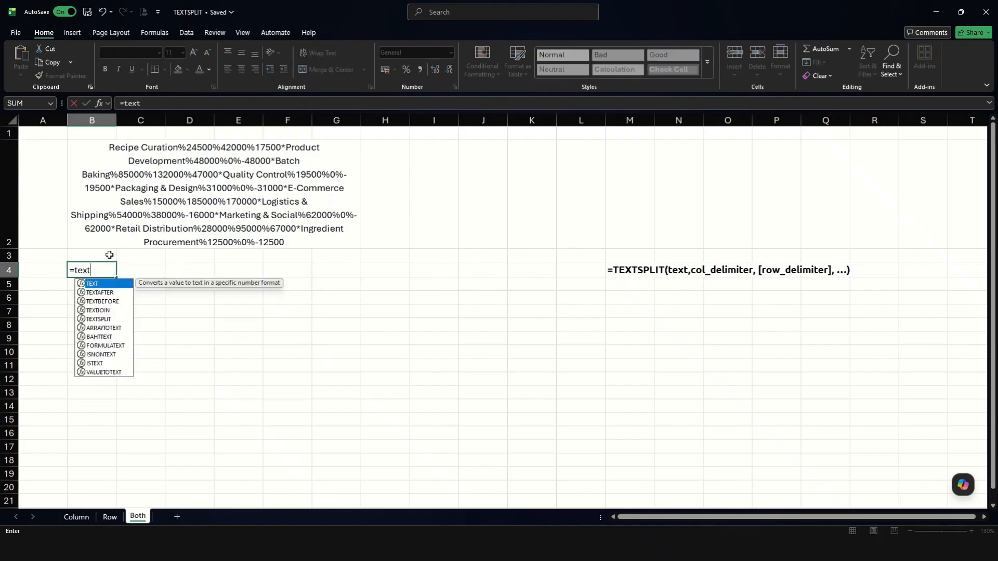
type("ts")
key("Tab")
left_click(139, 229)
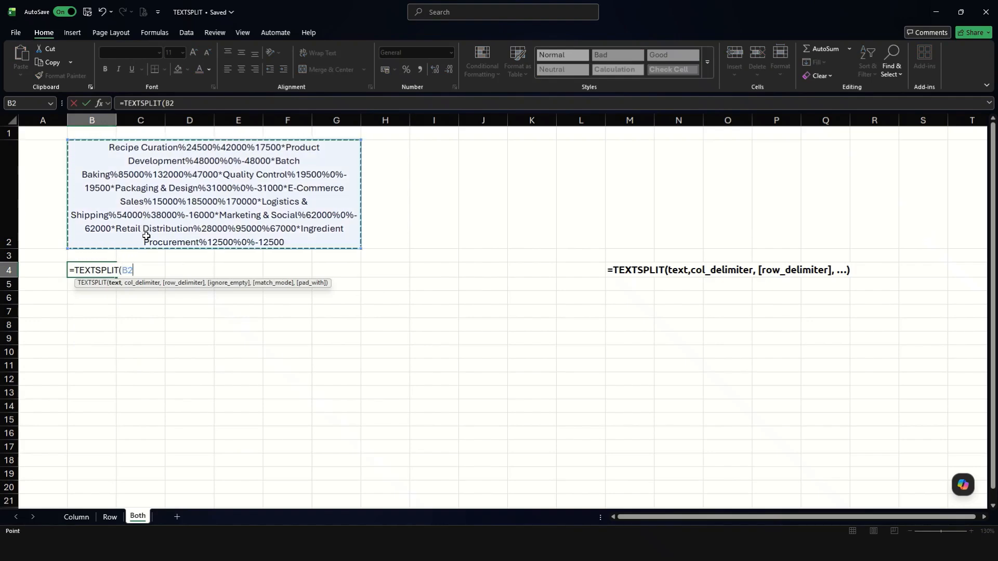
type(",")
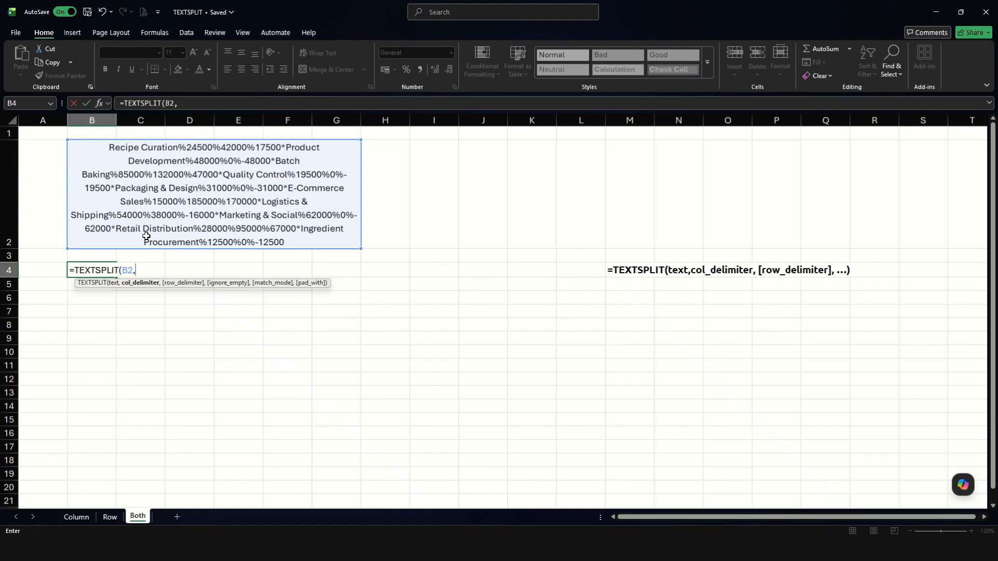
type("\"%\",\"*")
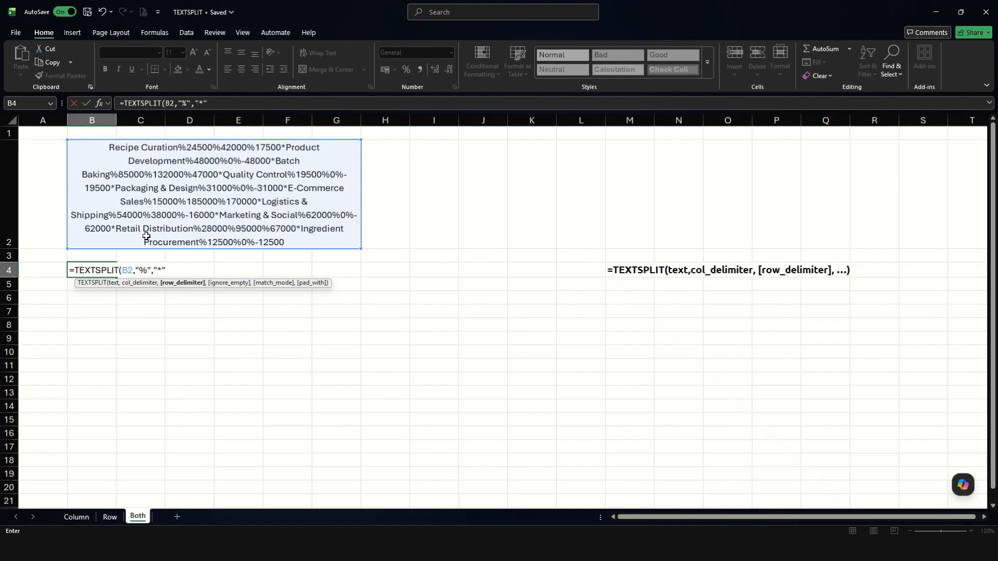
key("Return")
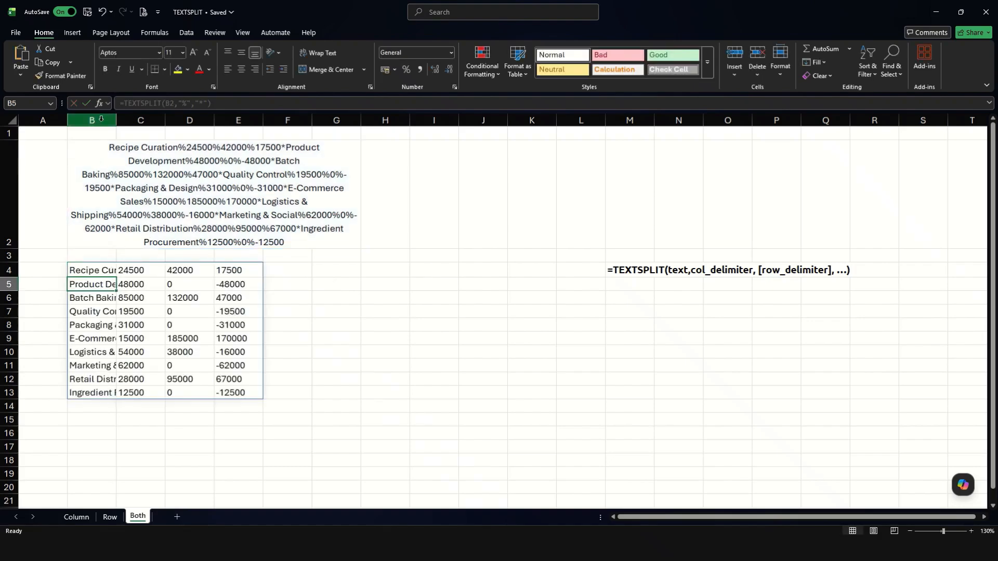
Step: Widen columns B through E equally to about twice their width for the split department data
left_click(99, 269)
left_click_drag(99, 269, 239, 390)
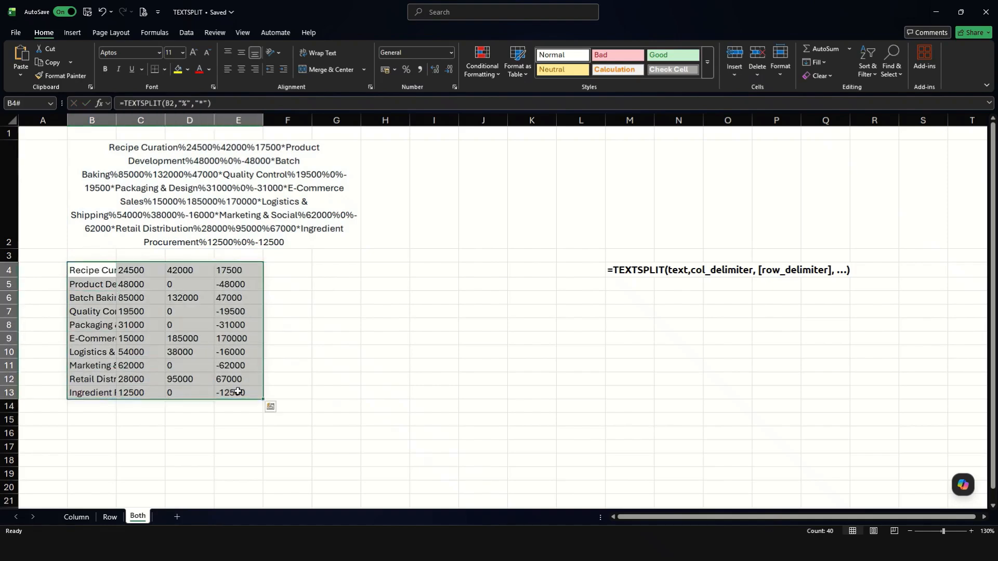
left_click_drag(87, 119, 314, 125)
left_click(383, 324)
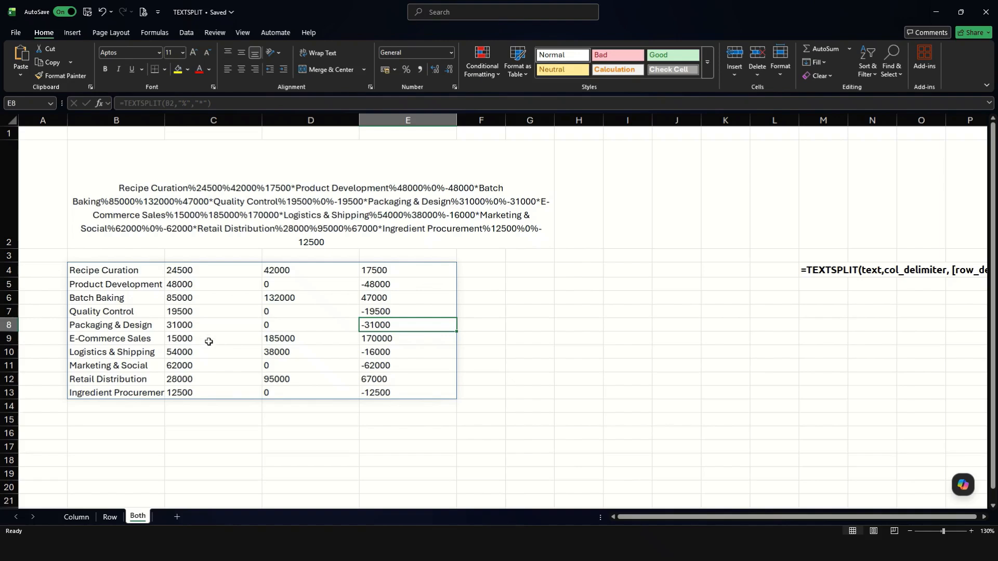
Step: Review each column of the split result in B4:E13 against the merged source text in B2
left_click_drag(122, 270, 128, 385)
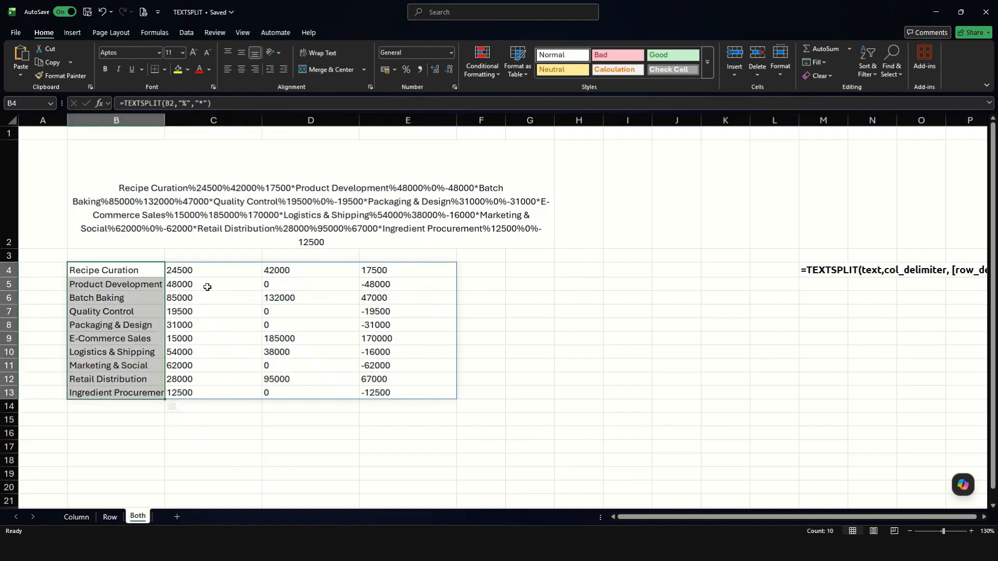
left_click_drag(208, 272, 211, 389)
left_click_drag(330, 270, 319, 389)
left_click_drag(387, 264, 392, 393)
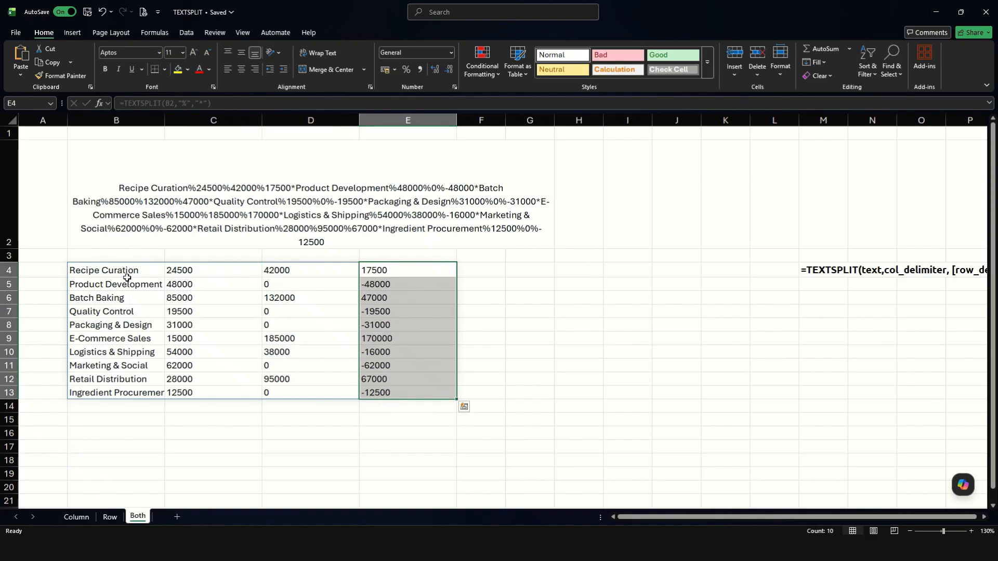
left_click_drag(127, 272, 384, 393)
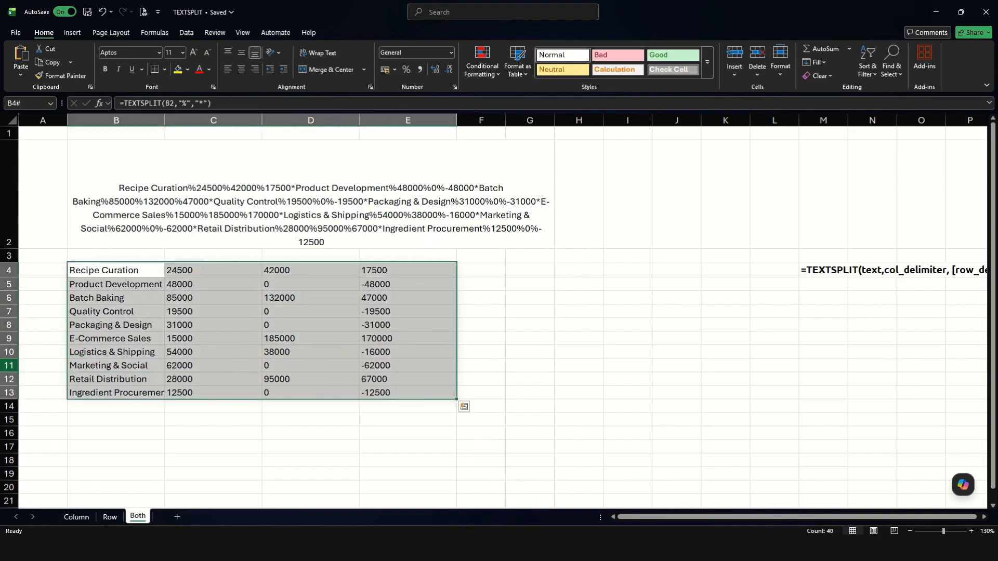
left_click(291, 210)
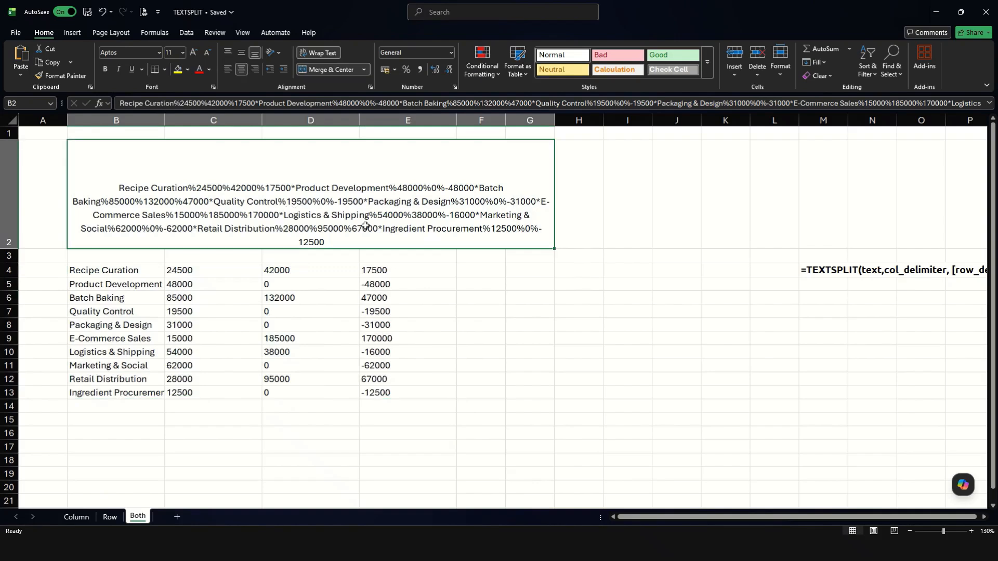